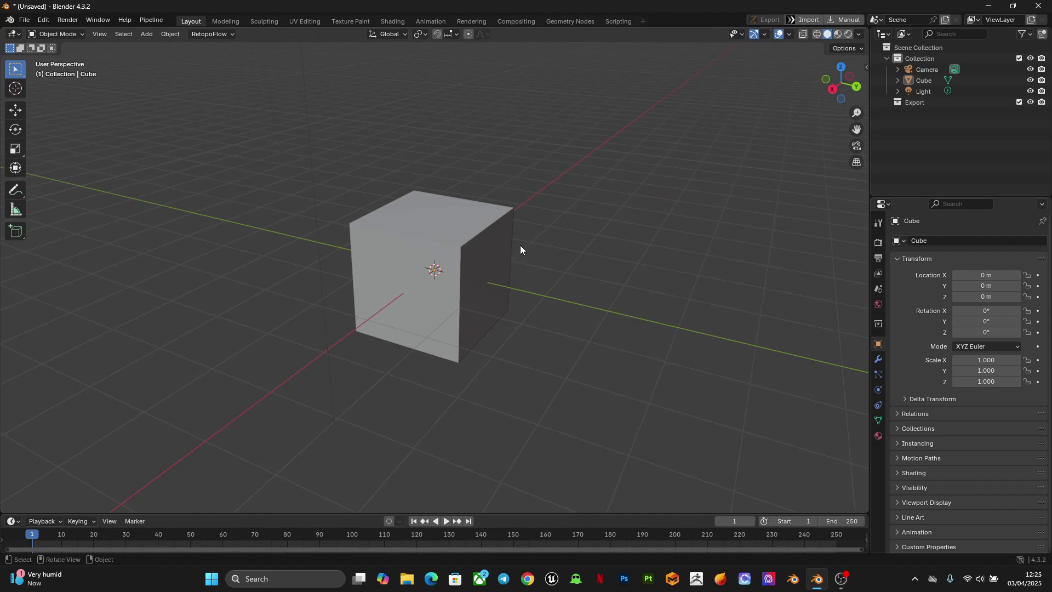
# Step: Orbit the 3D viewport to look down on the default cube from above
pyautogui.moveTo(444, 290); pyautogui.dragTo(550, 284, button='middle')
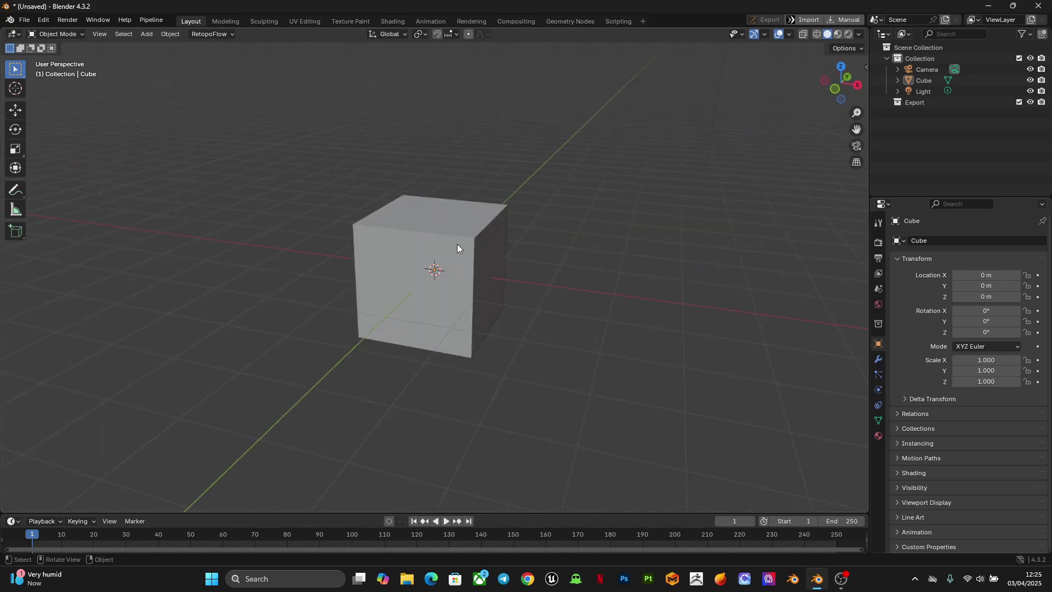
pyautogui.moveTo(458, 248); pyautogui.dragTo(439, 271, button='middle')
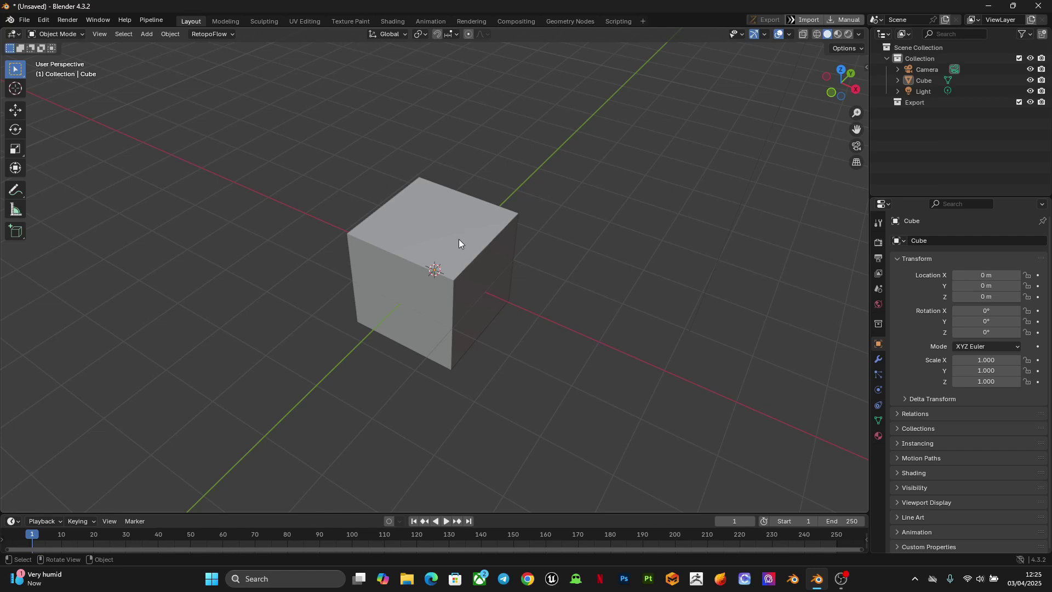
# Step: Select the cube and unwrap all its faces in Edit Mode with Smart UV Project
pyautogui.click(396, 230)
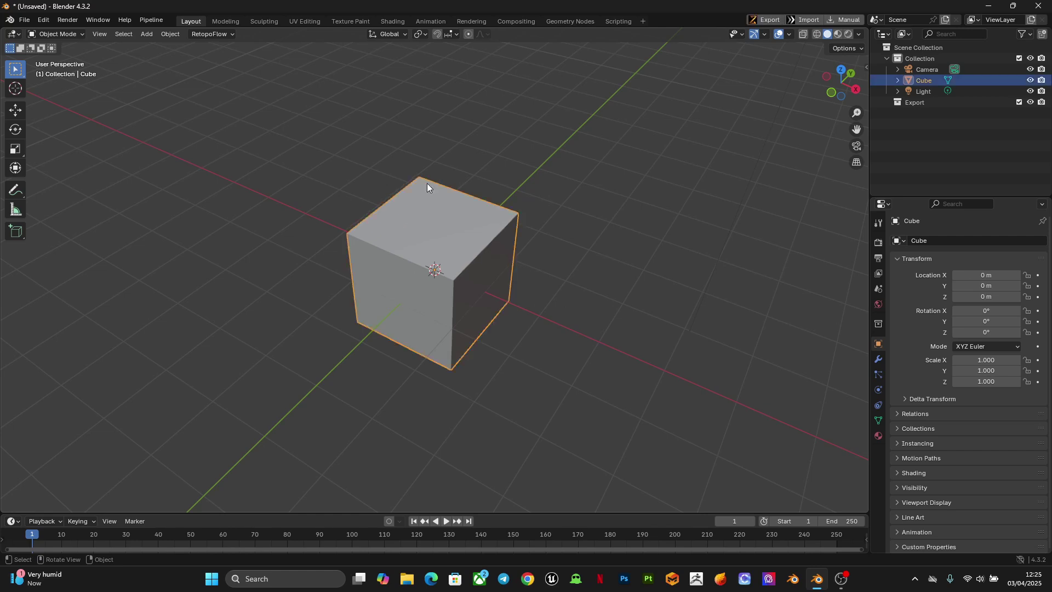
pyautogui.press('Tab')
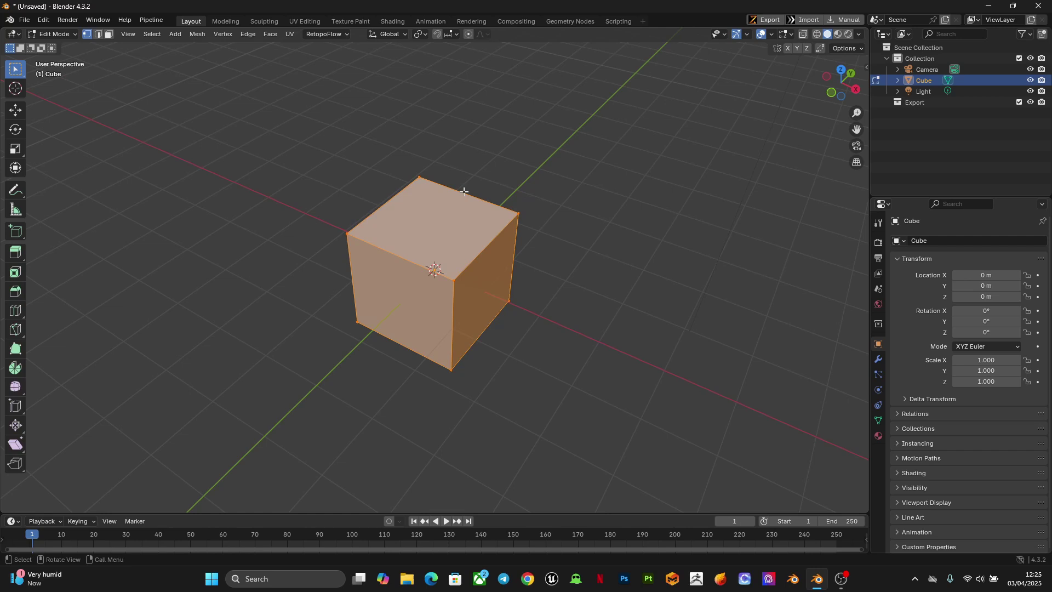
pyautogui.press('u')
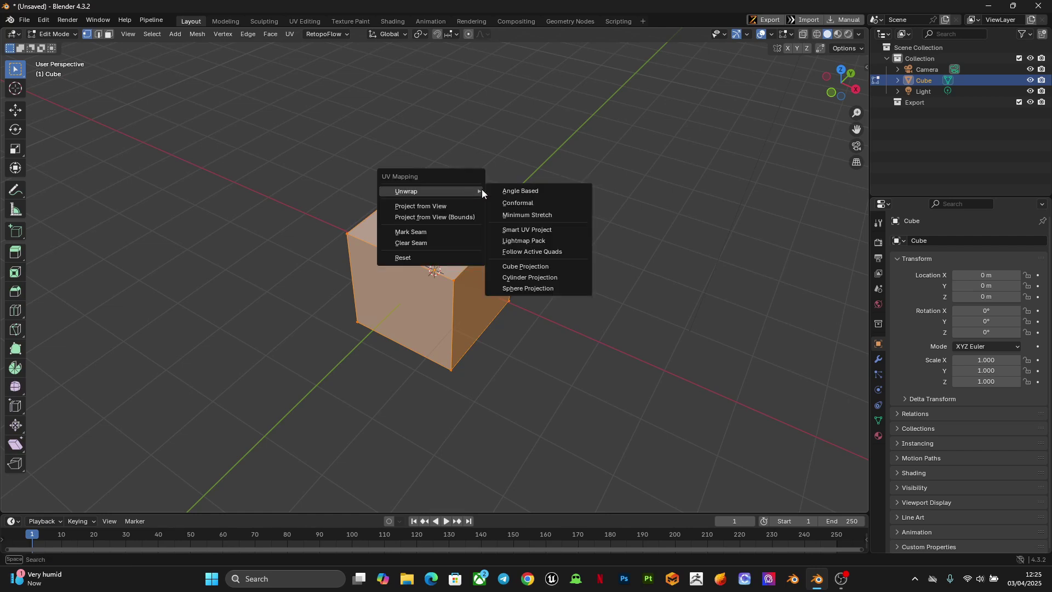
pyautogui.click(524, 228)
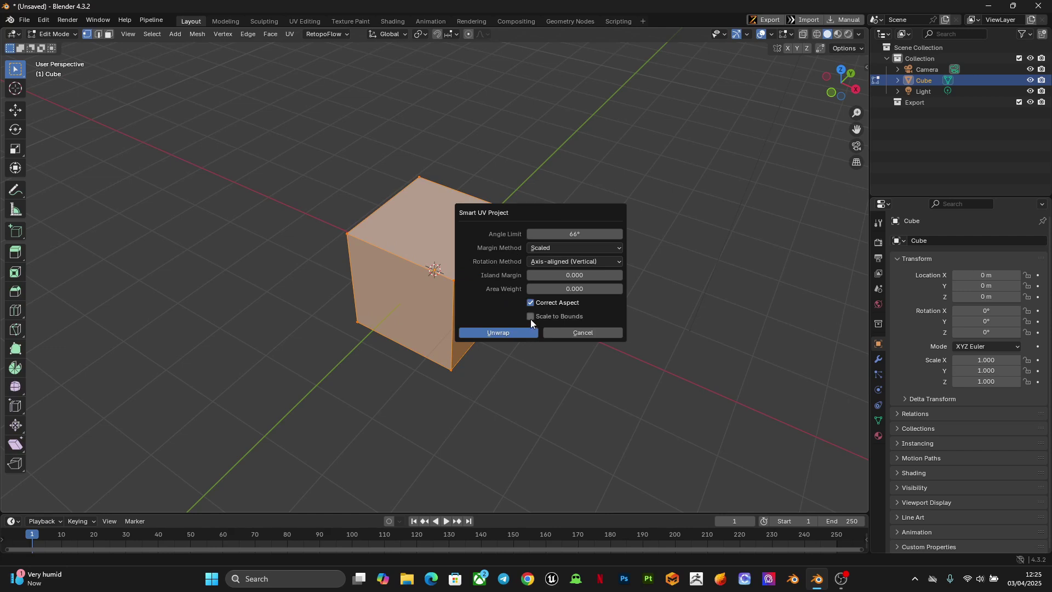
pyautogui.click(493, 332)
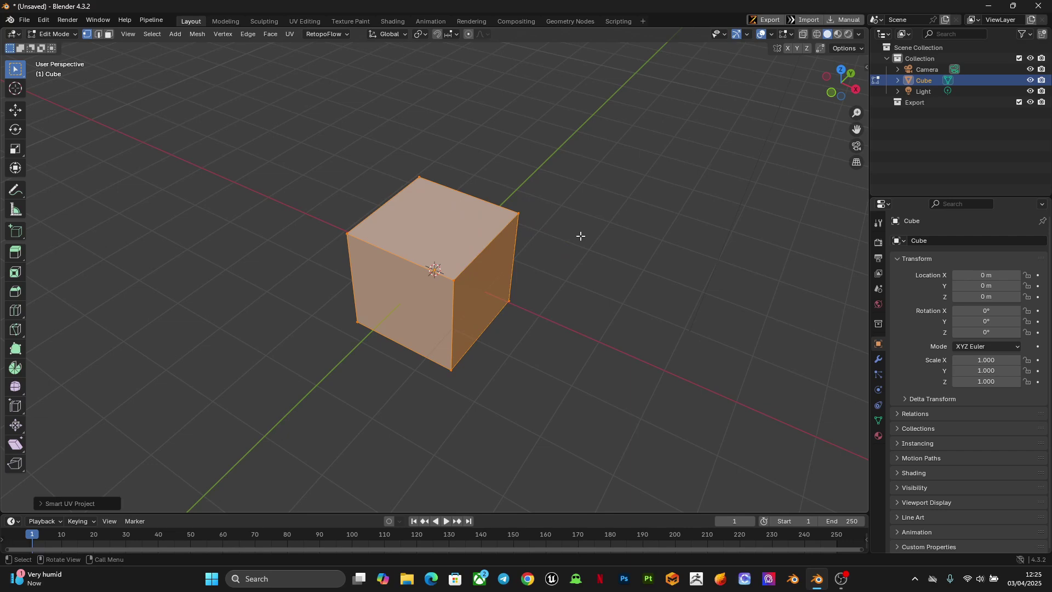
# Step: Return to Object Mode and split the viewport, making the right half a Shader Editor
pyautogui.press('Tab')
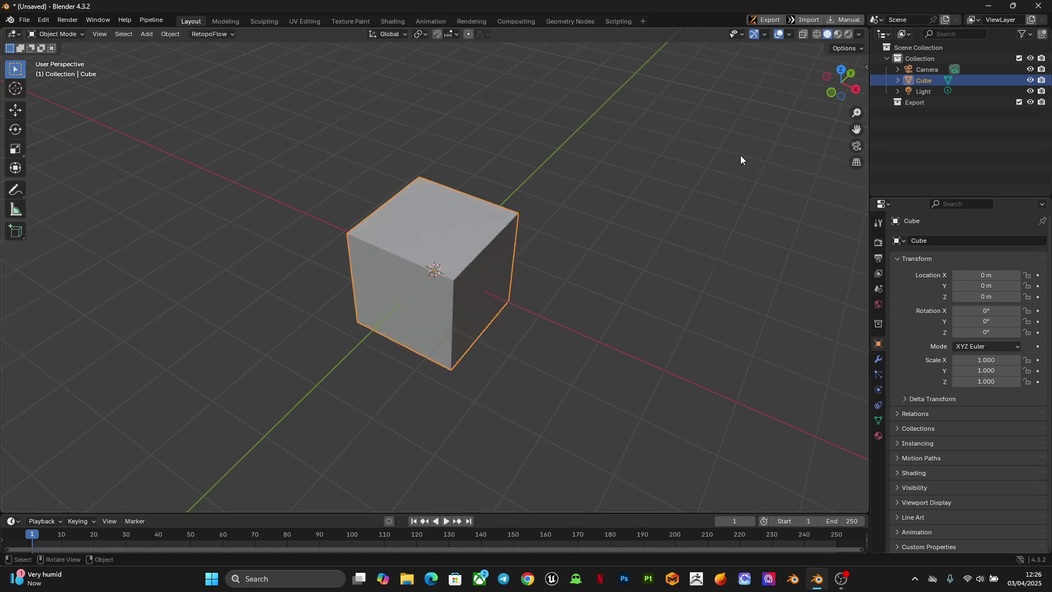
pyautogui.rightClick(868, 189)
pyautogui.click(860, 190)
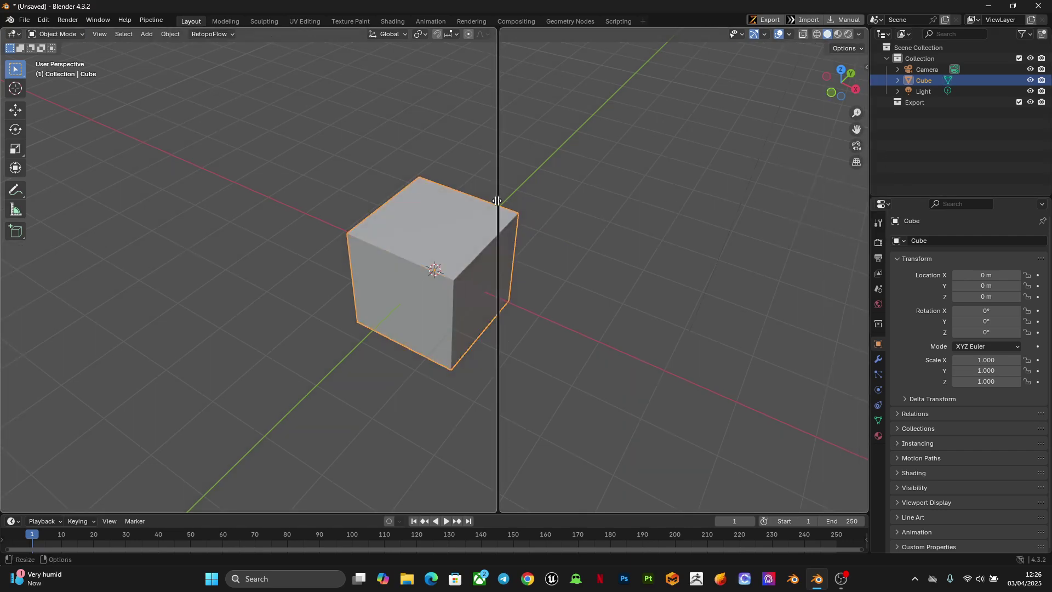
pyautogui.click(461, 199)
pyautogui.click(477, 34)
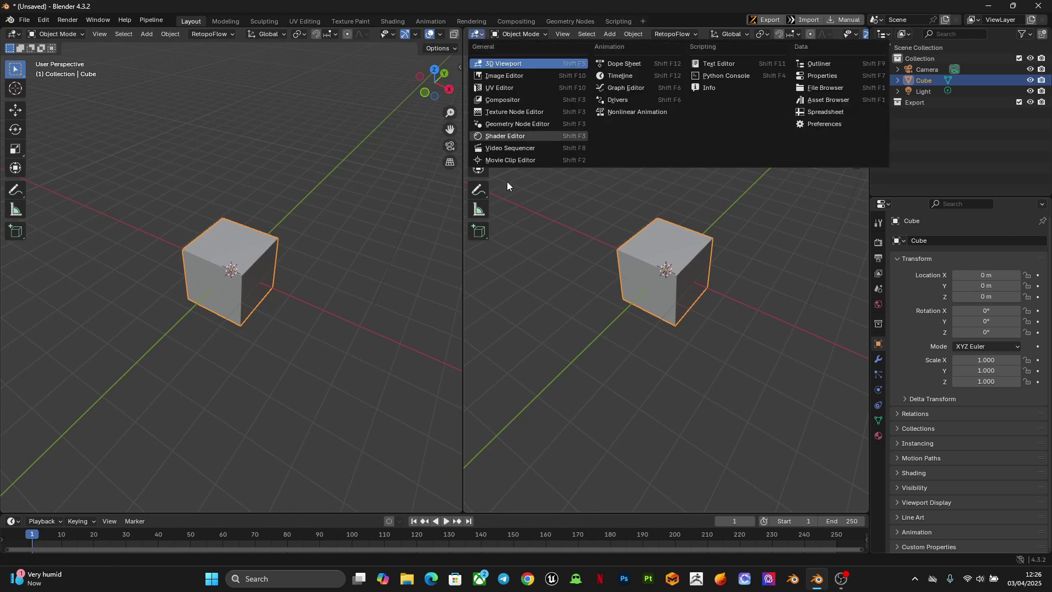
pyautogui.click(511, 137)
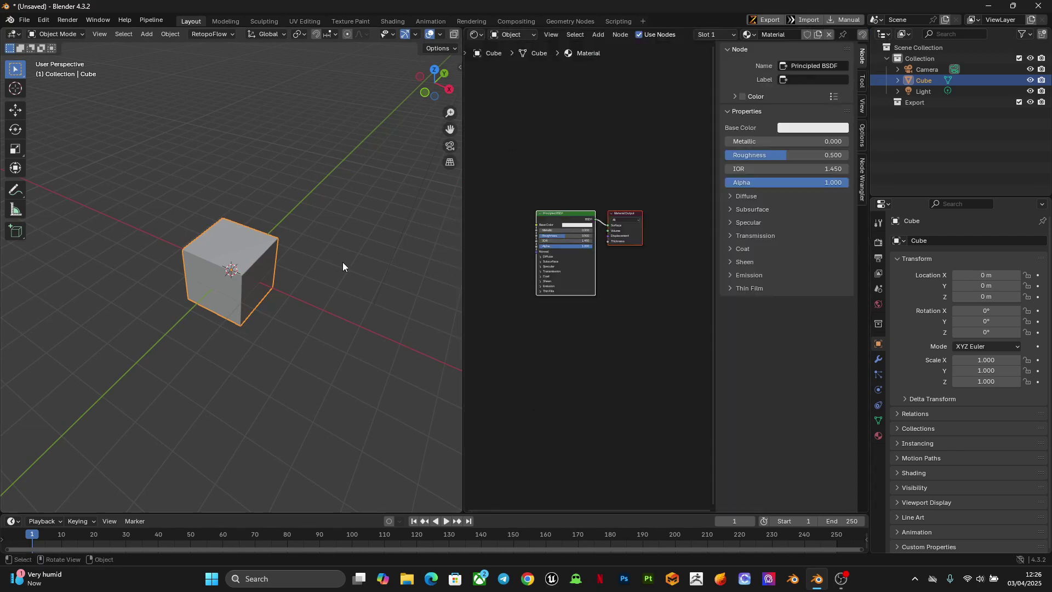
pyautogui.moveTo(550, 263); pyautogui.dragTo(597, 283, button='middle')
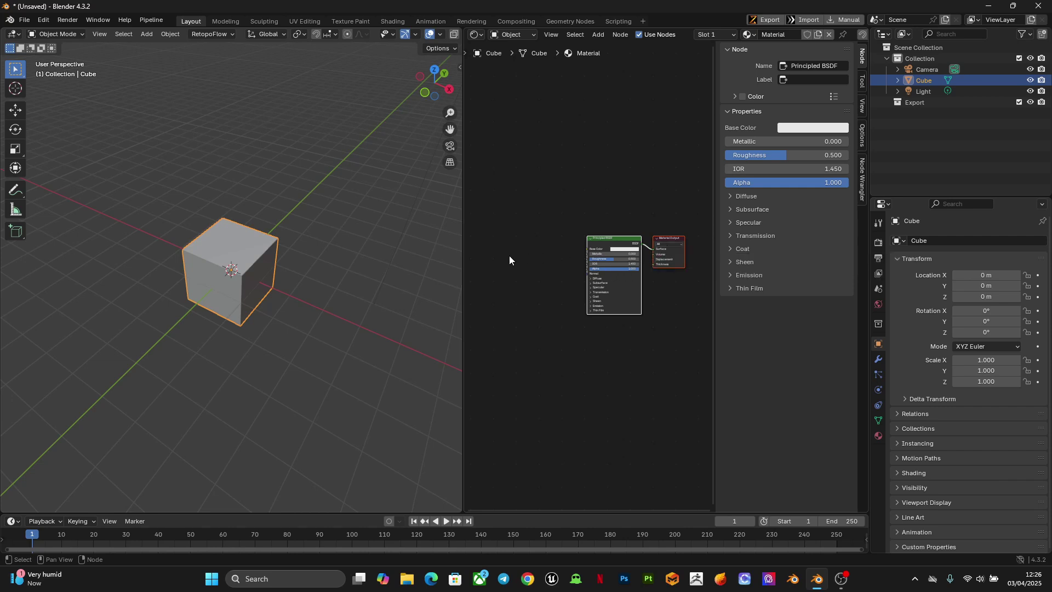
# Step: Add an Image Texture node and link its Color to the Principled BSDF Base Color
pyautogui.press('n')
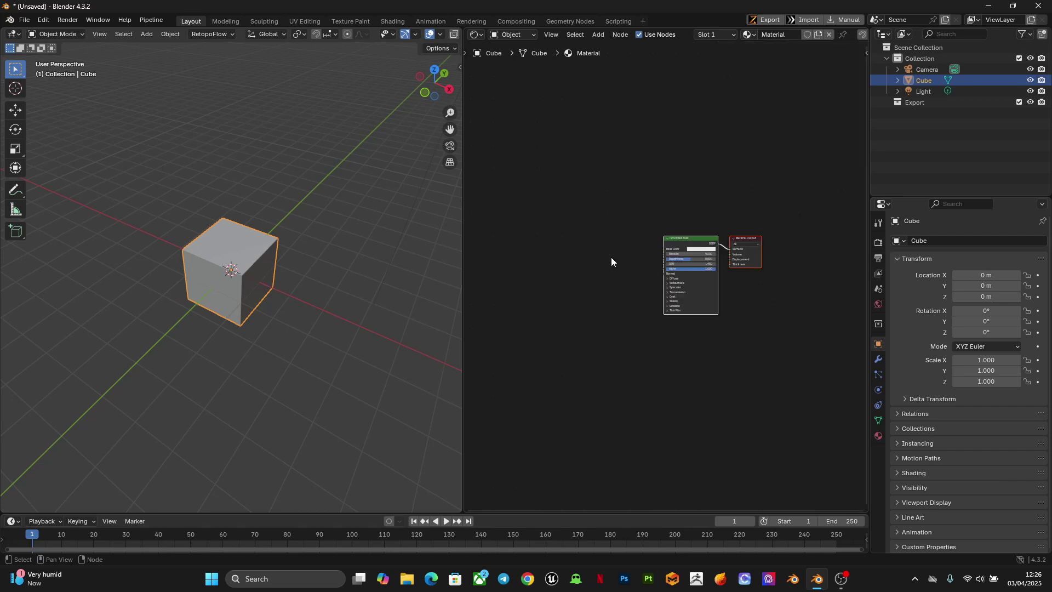
pyautogui.hotkey('shift', 'a')
pyautogui.write('image')
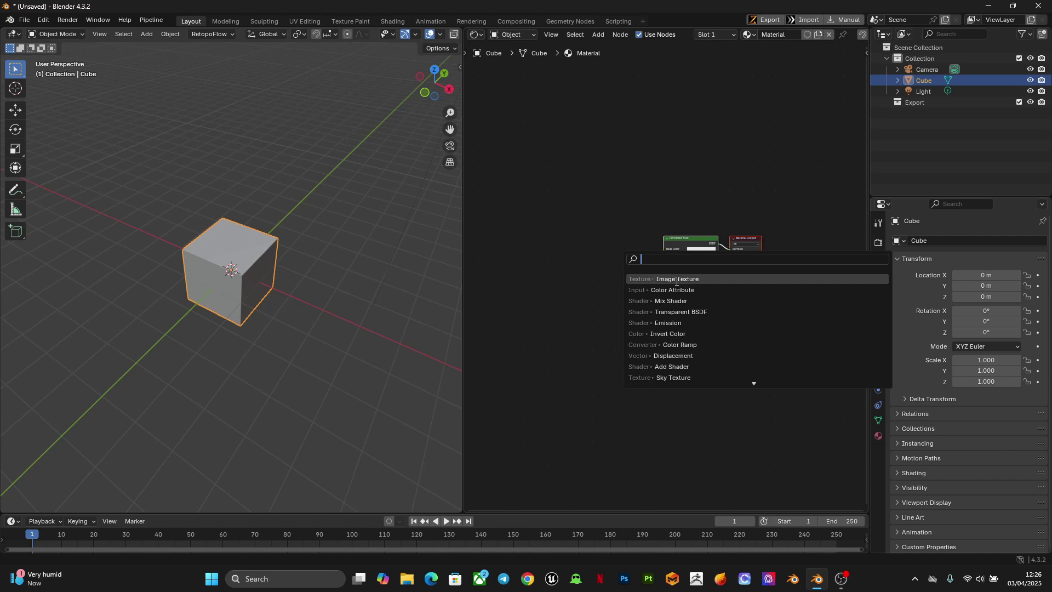
pyautogui.press('Return')
pyautogui.click(576, 245)
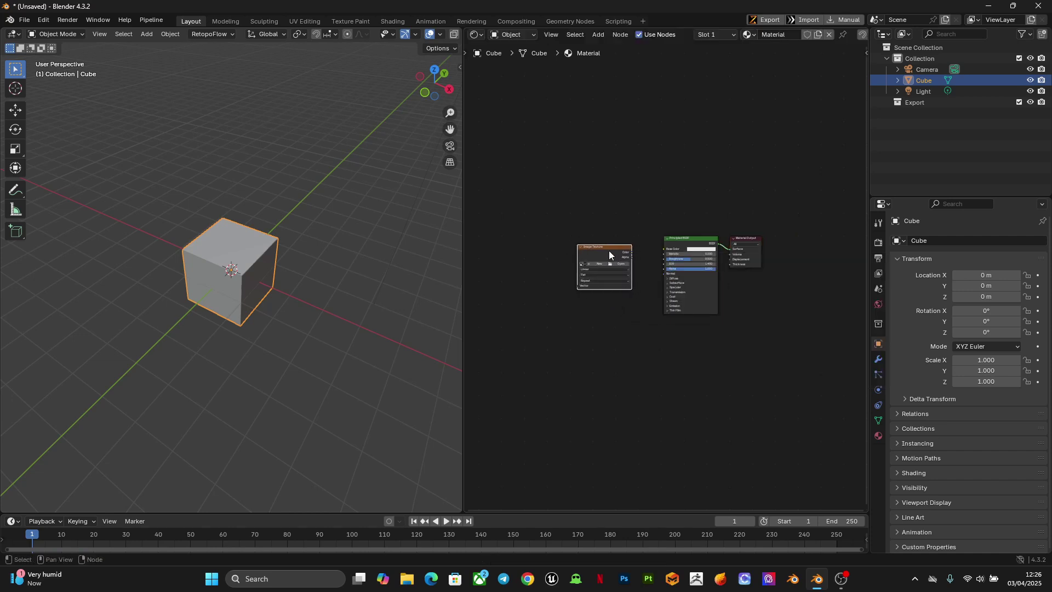
pyautogui.moveTo(632, 252); pyautogui.dragTo(664, 249)
# Step: Zoom in on the Image Texture node and start creating a new image
pyautogui.scroll(5, 597, 265)
pyautogui.moveTo(606, 256); pyautogui.dragTo(844, 298, button='middle')
pyautogui.scroll(1, 567, 258)
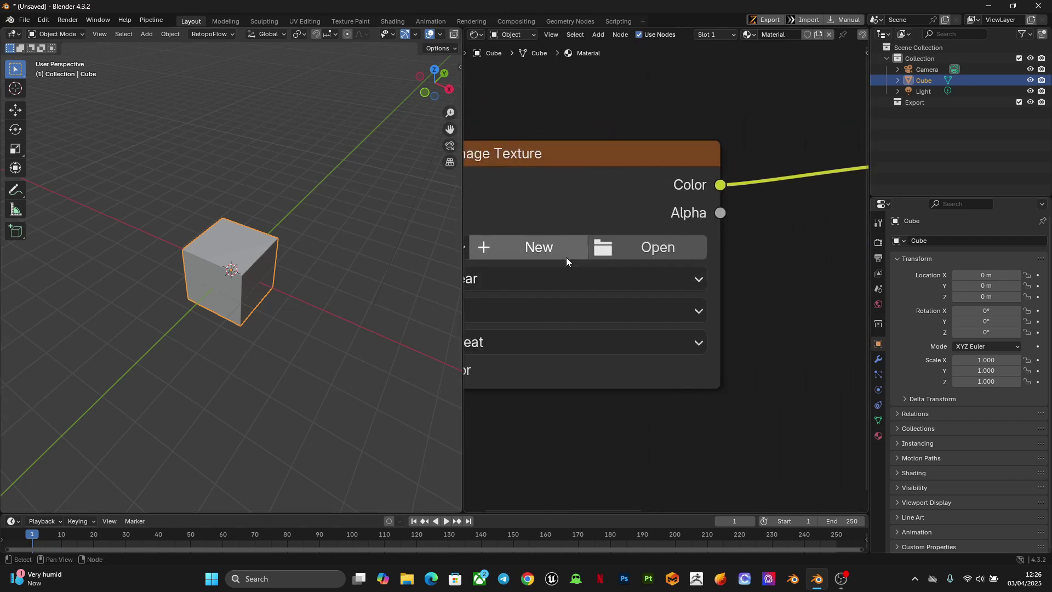
pyautogui.click(566, 257)
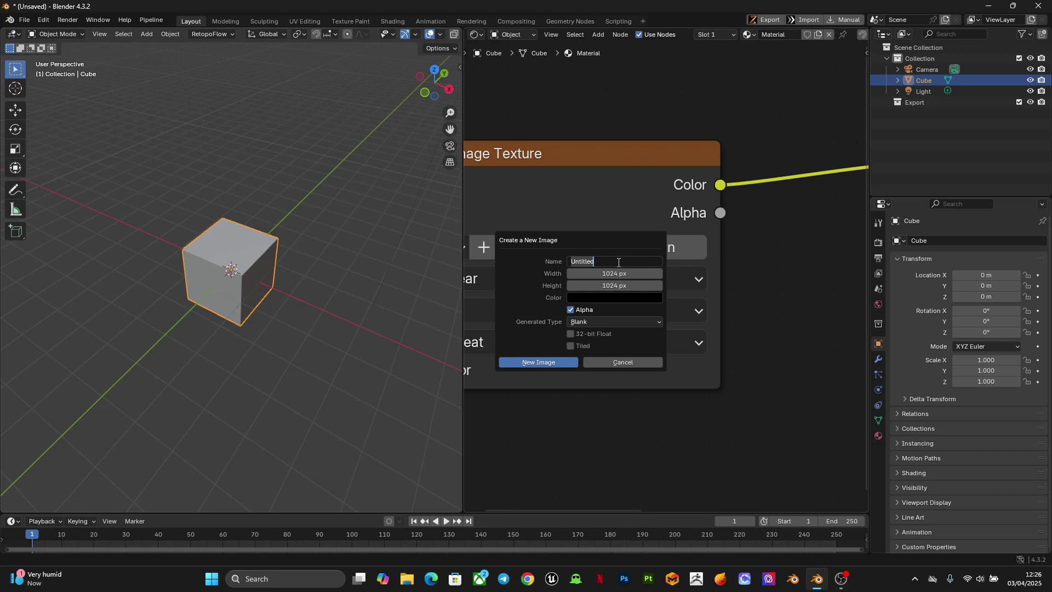
# Step: Create a 1024 px image named 'cube' filled with green
pyautogui.write('c')
pyautogui.write('ube')
pyautogui.click(599, 299)
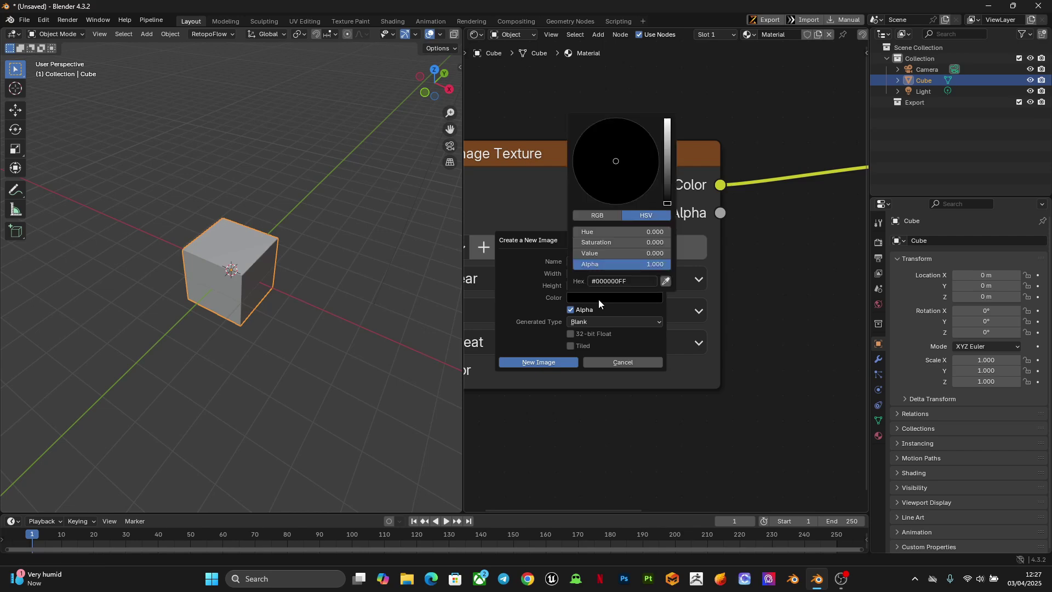
pyautogui.moveTo(667, 158)
pyautogui.mouseDown()
pyautogui.moveTo(667, 134)
pyautogui.moveTo(590, 187)
pyautogui.mouseUp()
pyautogui.click(587, 162)
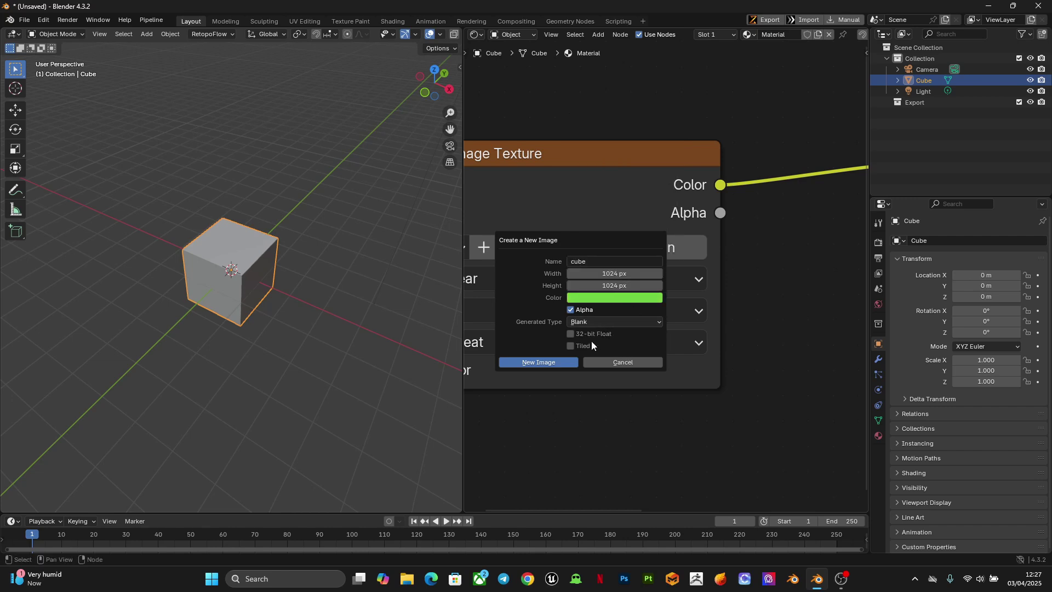
pyautogui.click(528, 363)
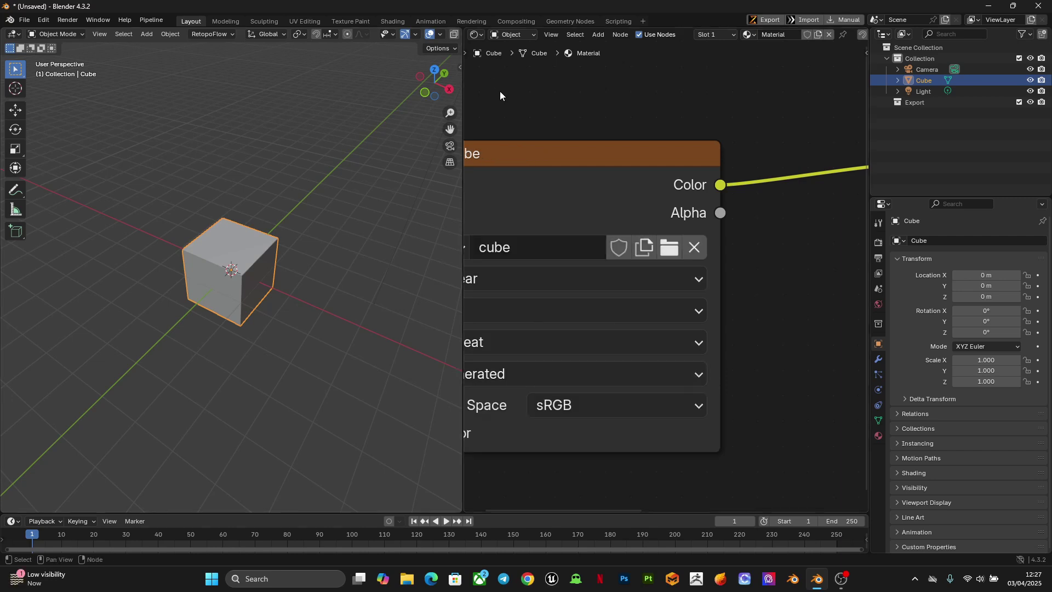
# Step: Switch the left view to rendered shading and orbit to see the whole green cube
pyautogui.scroll(-1, 438, 41)
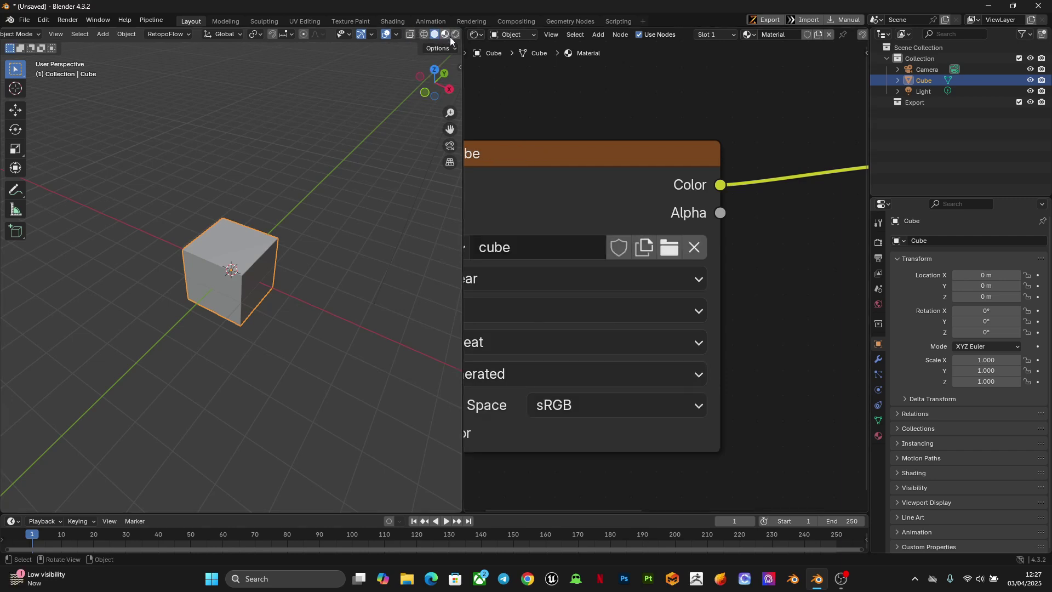
pyautogui.scroll(-1, 453, 47)
pyautogui.click(442, 34)
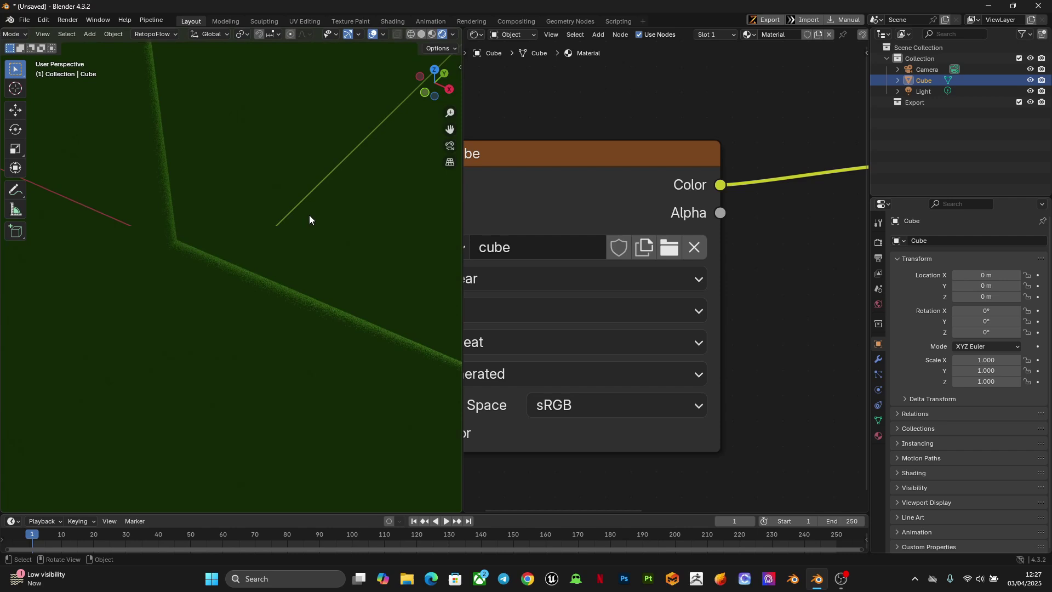
pyautogui.scroll(-10, 309, 215)
pyautogui.moveTo(331, 228)
pyautogui.mouseDown(button='middle')
pyautogui.moveTo(218, 232)
pyautogui.moveTo(307, 232)
pyautogui.mouseUp(button='middle')
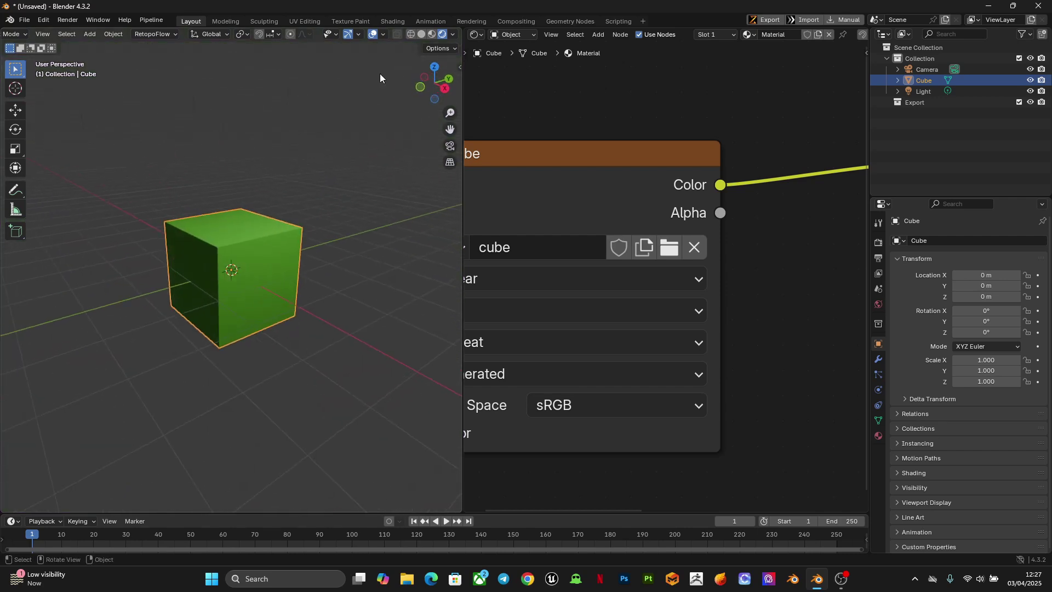
# Step: Make the right area a 3D Viewport with solid shading colour set to Texture
pyautogui.click(475, 35)
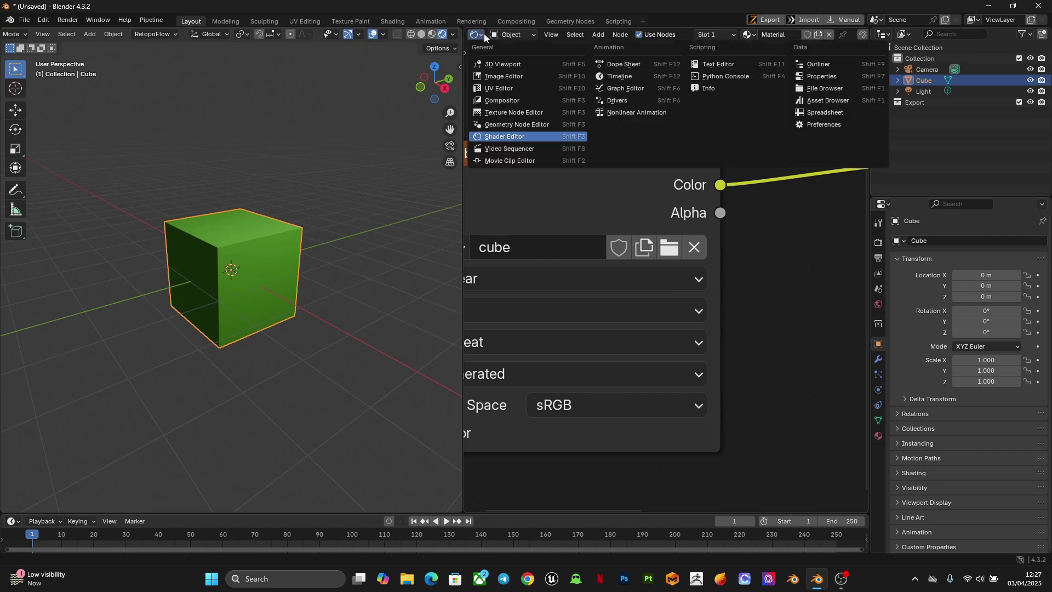
pyautogui.click(508, 64)
pyautogui.scroll(-4, 850, 34)
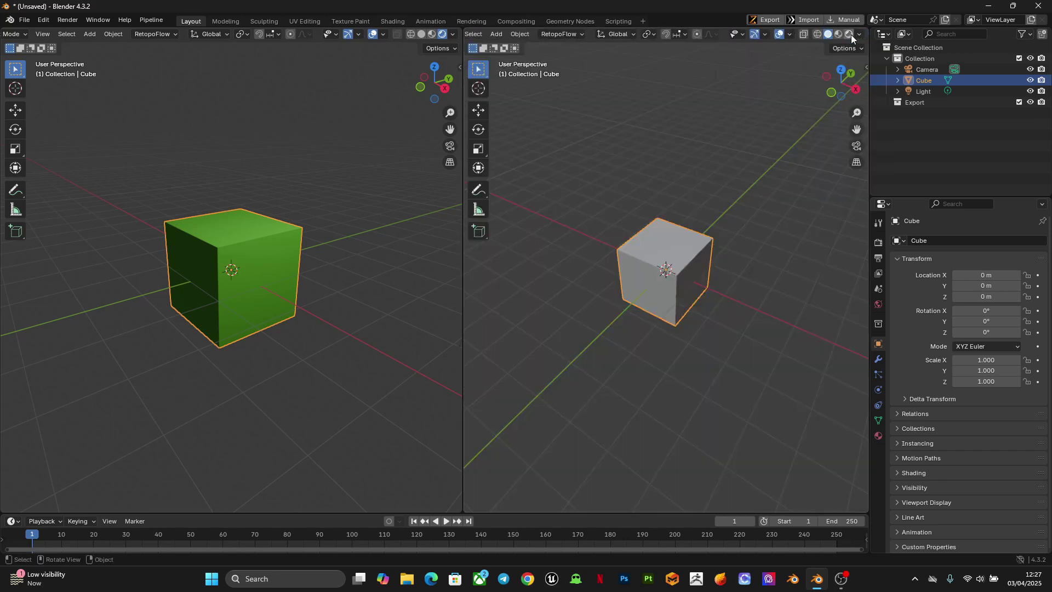
pyautogui.click(859, 35)
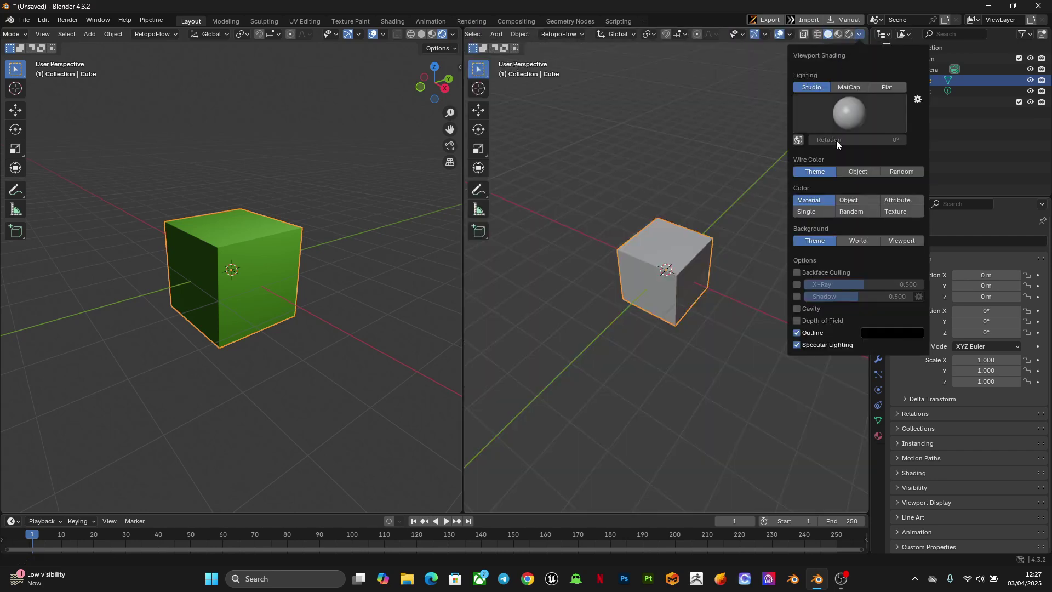
pyautogui.click(903, 211)
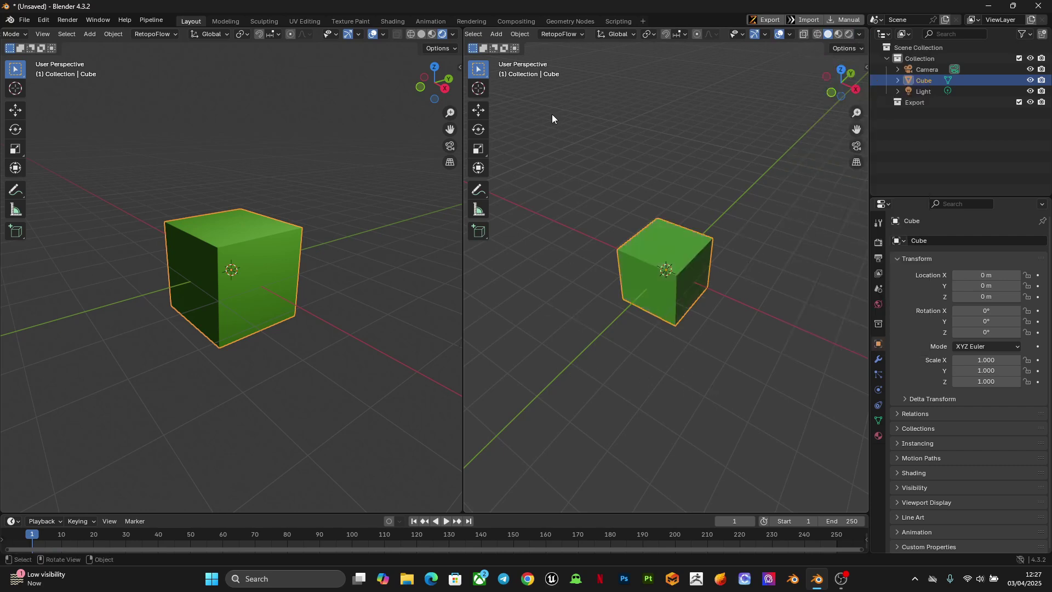
pyautogui.moveTo(688, 283); pyautogui.dragTo(687, 268, button='middle')
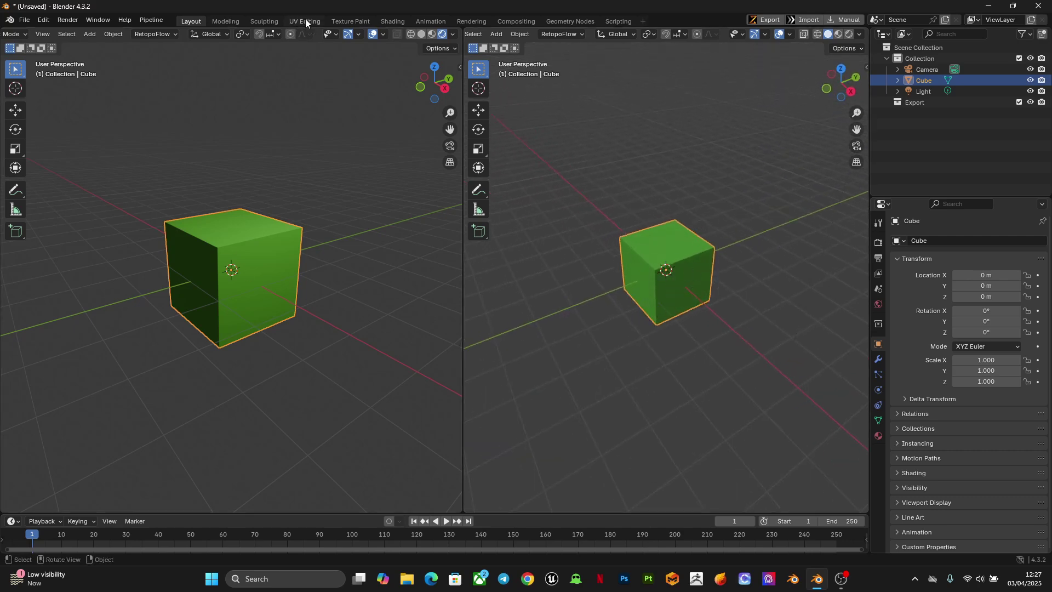
# Step: In the Texture Paint workspace, paint black strokes across the cube's front face
pyautogui.click(350, 22)
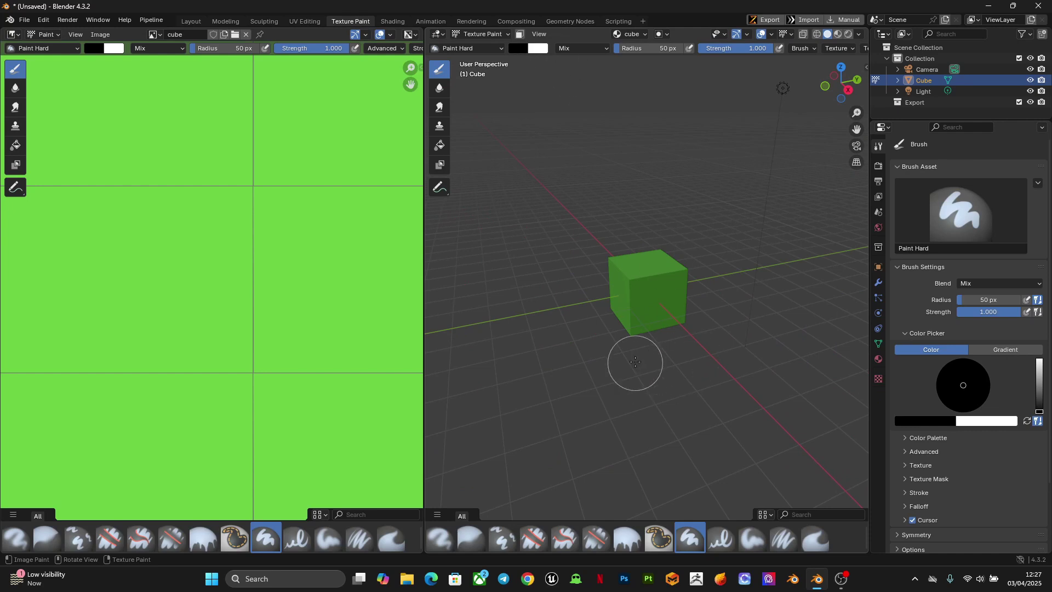
pyautogui.scroll(8, 673, 313)
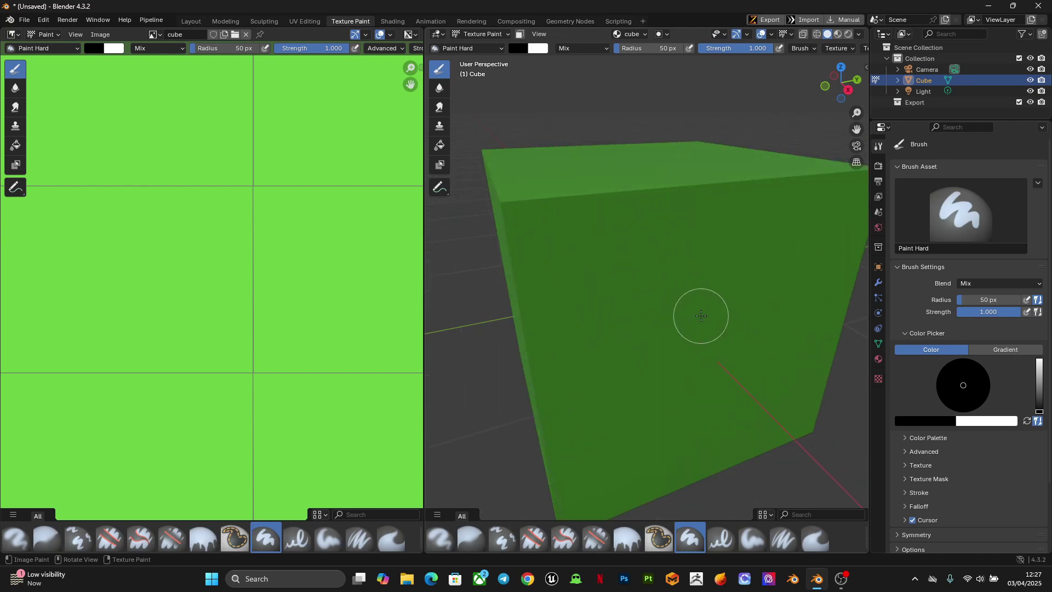
pyautogui.moveTo(700, 312)
pyautogui.mouseDown(button='middle')
pyautogui.moveTo(705, 301)
pyautogui.moveTo(623, 266)
pyautogui.mouseUp(button='middle')
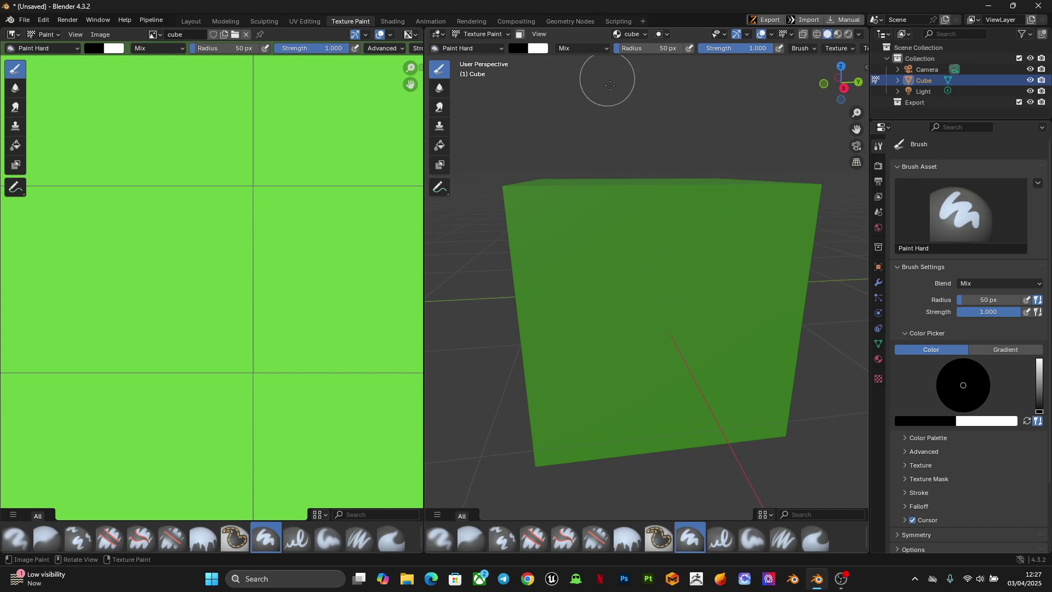
pyautogui.moveTo(561, 246); pyautogui.dragTo(711, 336)
pyautogui.moveTo(774, 272)
pyautogui.mouseDown(button='middle')
pyautogui.moveTo(714, 318)
pyautogui.moveTo(646, 228)
pyautogui.mouseUp(button='middle')
# Step: Paint a white cloud shape on the cube's top and more black on the front
pyautogui.moveTo(646, 228)
pyautogui.keyDown('ctrl'); pyautogui.mouseDown()
pyautogui.moveTo(683, 223)
pyautogui.moveTo(699, 270)
pyautogui.moveTo(594, 199)
pyautogui.mouseUp(); pyautogui.keyUp('ctrl')
pyautogui.moveTo(593, 199)
pyautogui.mouseDown(button='middle')
pyautogui.moveTo(773, 341)
pyautogui.moveTo(699, 293)
pyautogui.mouseUp(button='middle')
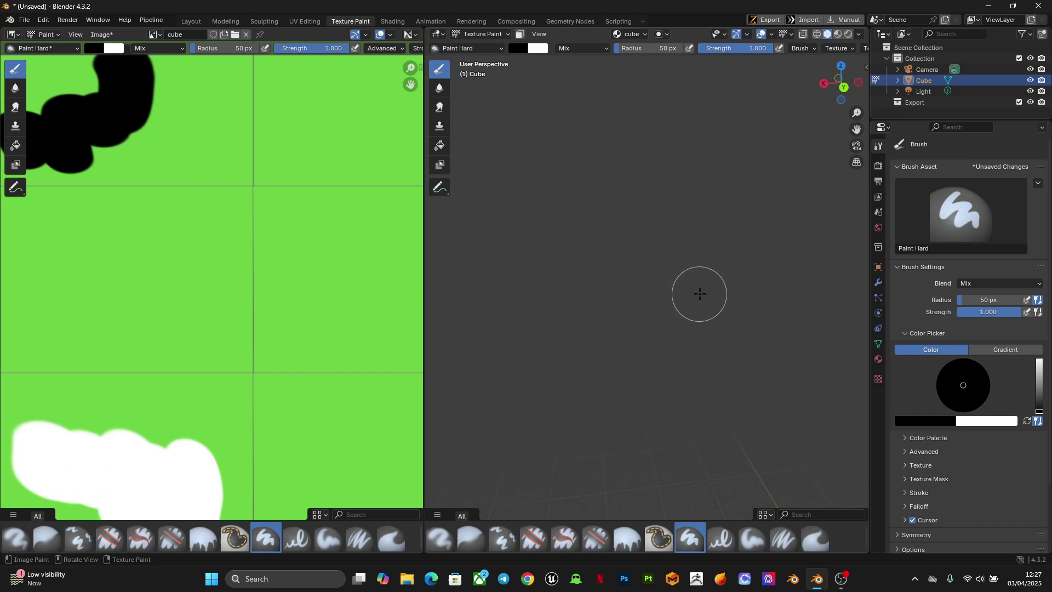
pyautogui.scroll(-3, 699, 294)
pyautogui.scroll(-5, 699, 293)
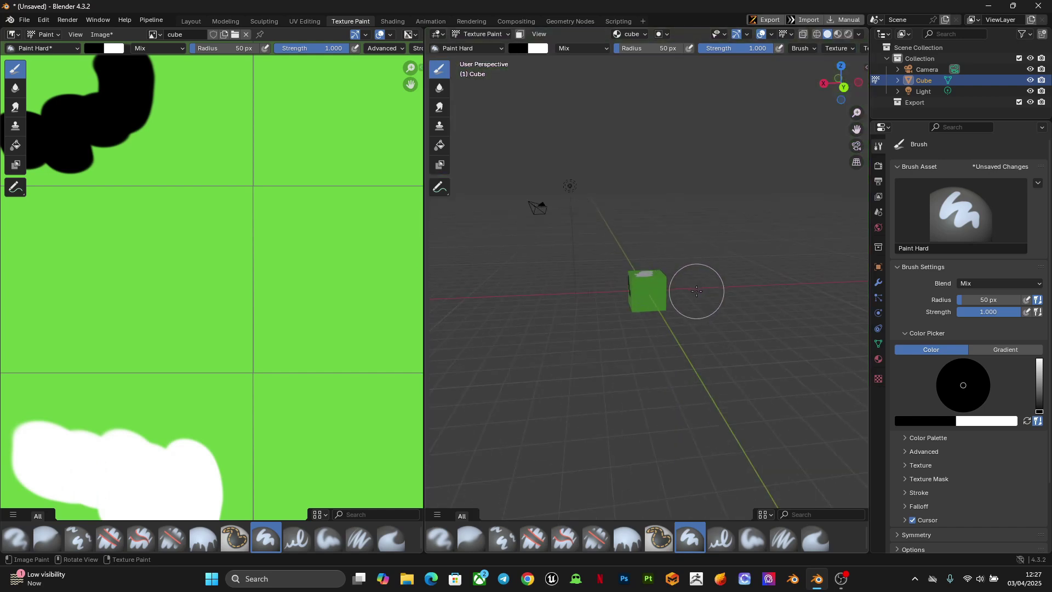
pyautogui.scroll(4, 696, 291)
pyautogui.moveTo(613, 266); pyautogui.dragTo(614, 301)
pyautogui.moveTo(674, 274)
pyautogui.mouseDown()
pyautogui.moveTo(665, 305)
pyautogui.moveTo(711, 324)
pyautogui.mouseUp()
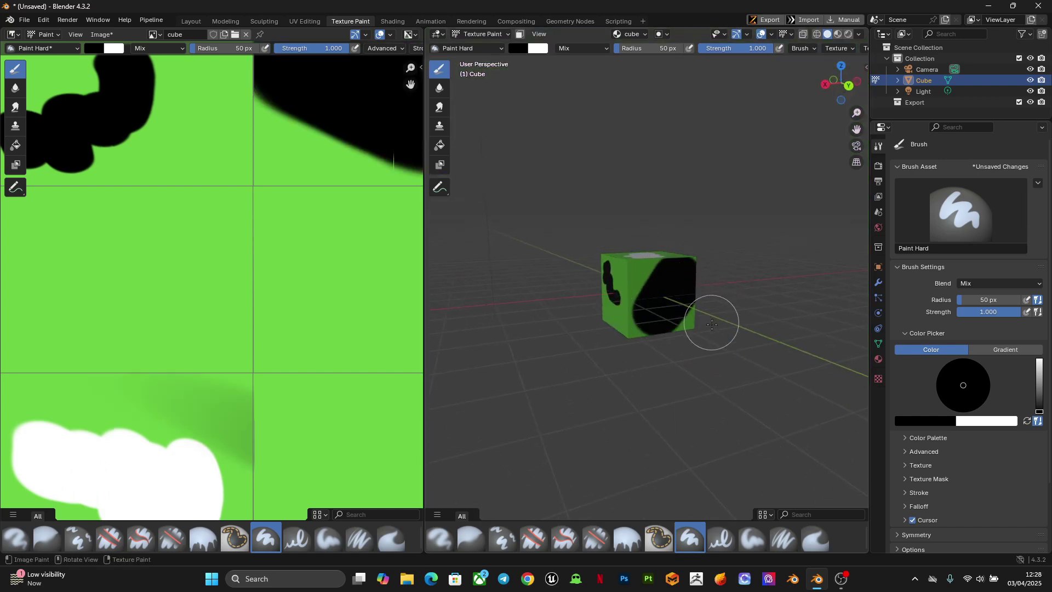
pyautogui.moveTo(711, 324); pyautogui.dragTo(669, 325, button='middle')
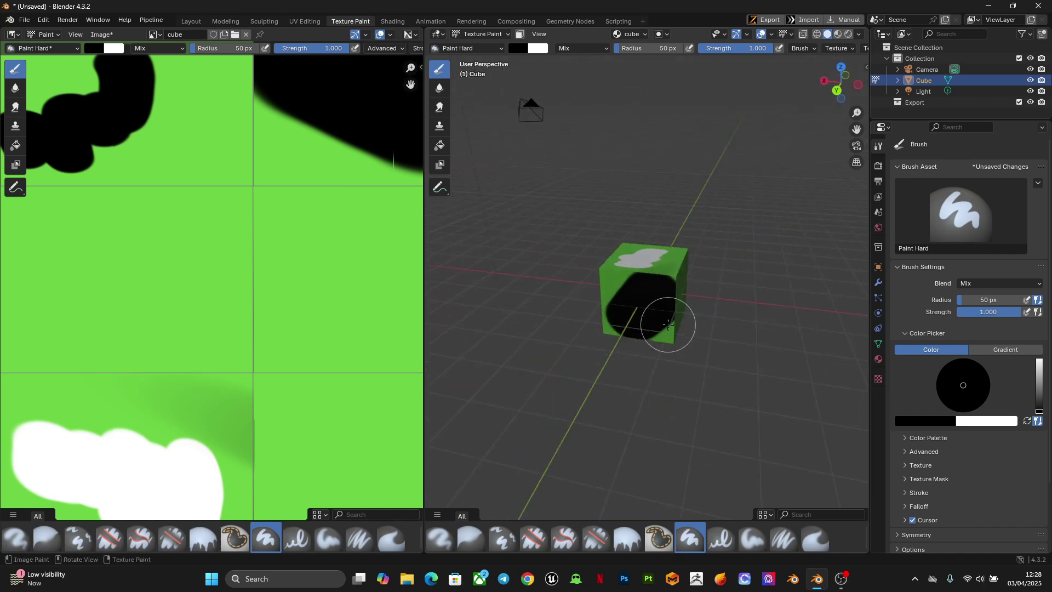
# Step: Return to the Layout workspace and orbit the left view around the painted cube
pyautogui.click(194, 20)
pyautogui.moveTo(219, 241)
pyautogui.mouseDown(button='middle')
pyautogui.moveTo(183, 280)
pyautogui.moveTo(124, 225)
pyautogui.moveTo(305, 240)
pyautogui.moveTo(249, 243)
pyautogui.moveTo(285, 220)
pyautogui.mouseUp(button='middle')
pyautogui.moveTo(335, 244); pyautogui.dragTo(279, 275, button='middle')
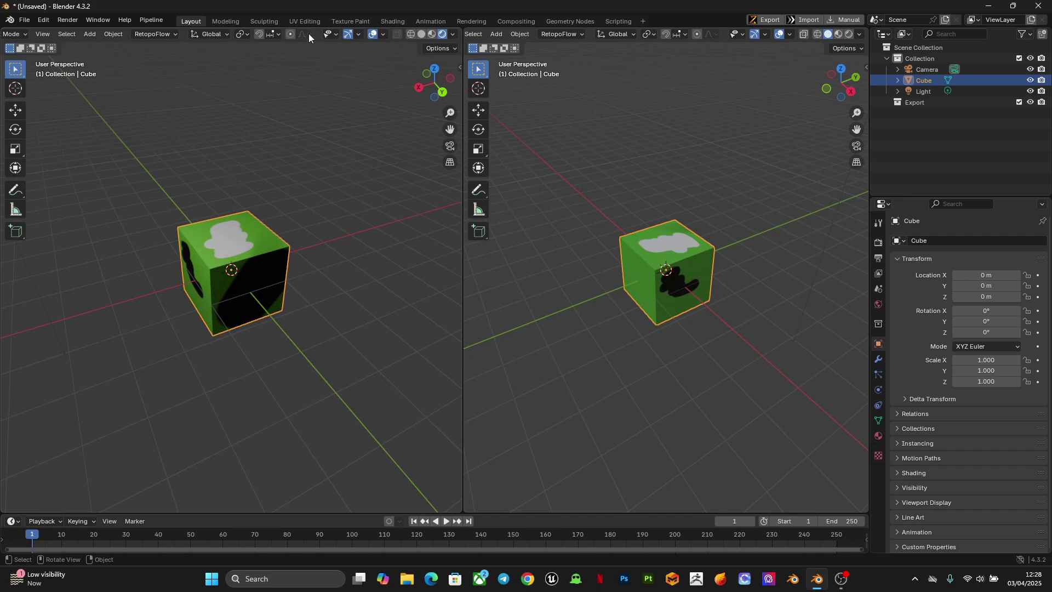
pyautogui.scroll(5, 519, 34)
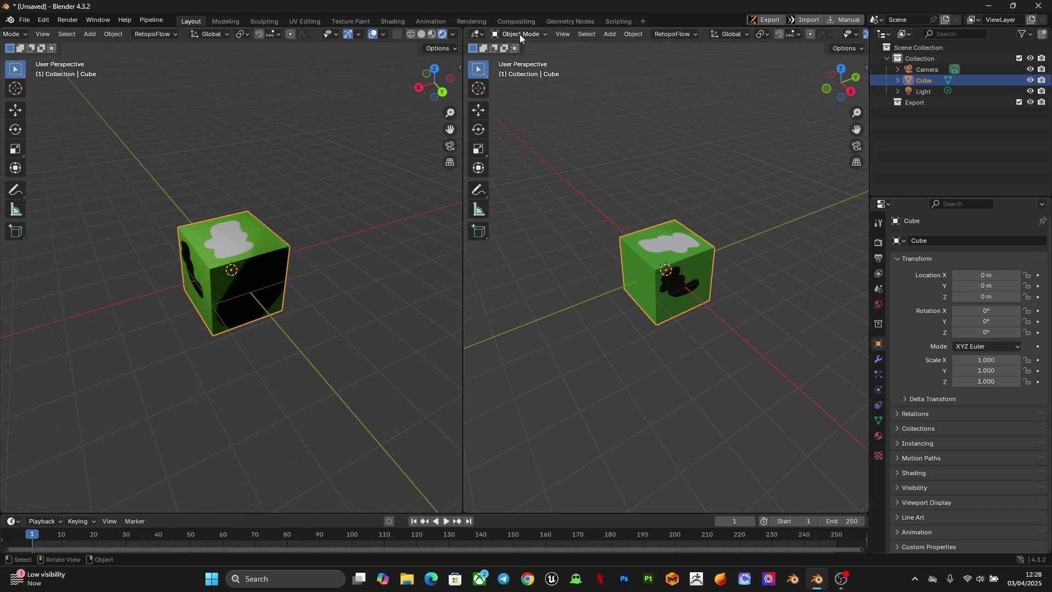
# Step: Turn the right area into an Image Editor displaying the 'cube' image
pyautogui.click(475, 33)
pyautogui.click(505, 75)
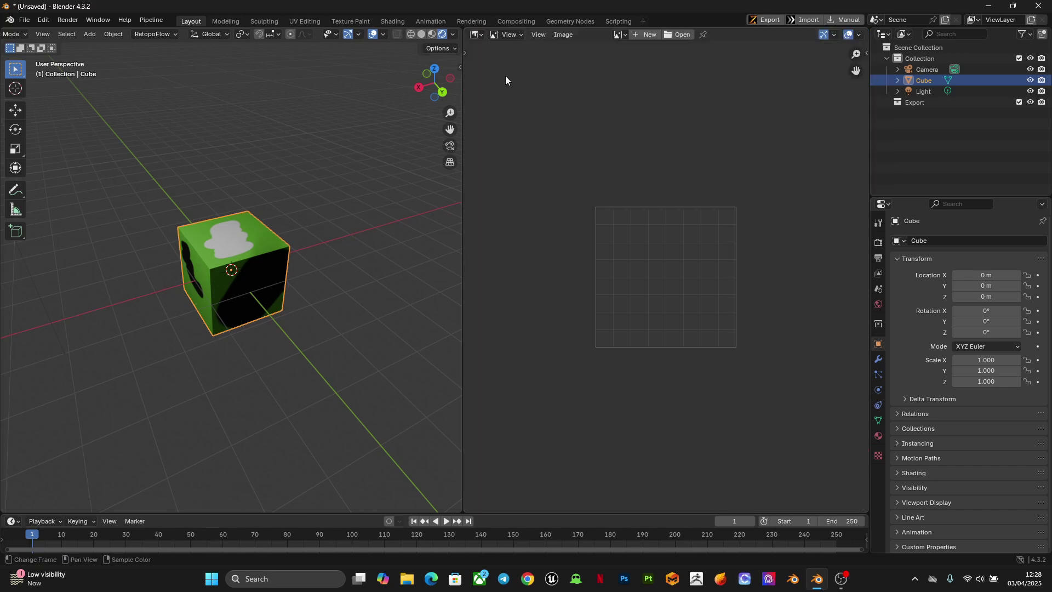
pyautogui.click(618, 35)
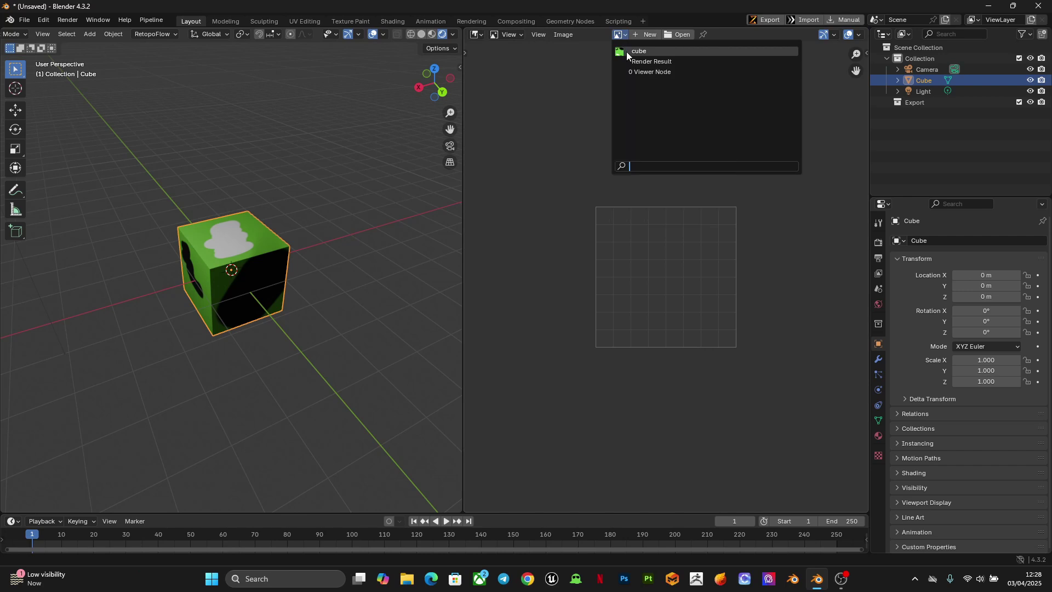
pyautogui.click(629, 52)
pyautogui.scroll(-5, 627, 119)
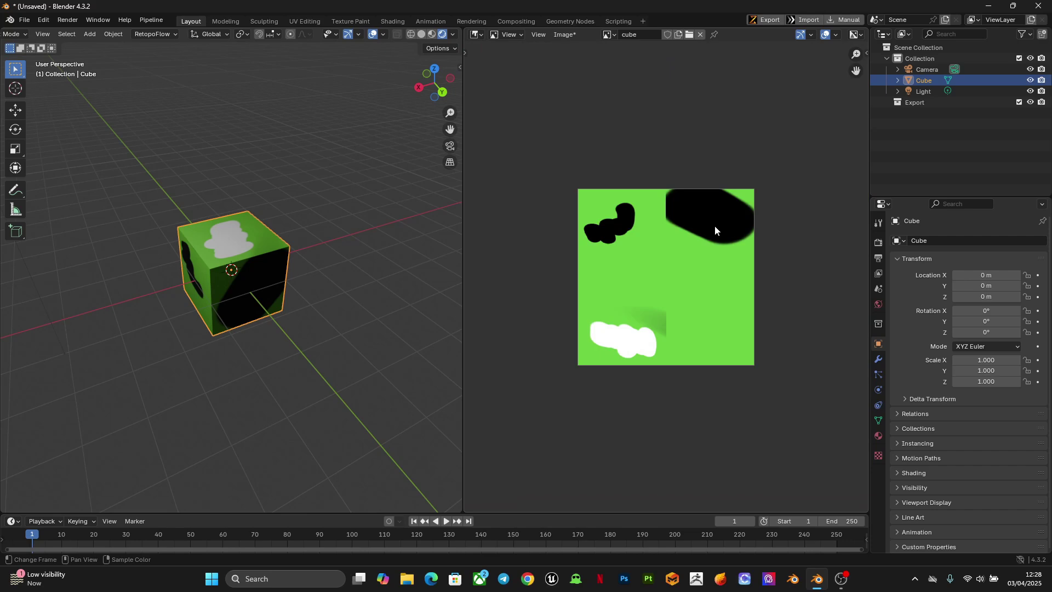
# Step: Save the painted texture as cube.png in the 'texture folders' directory
pyautogui.click(566, 34)
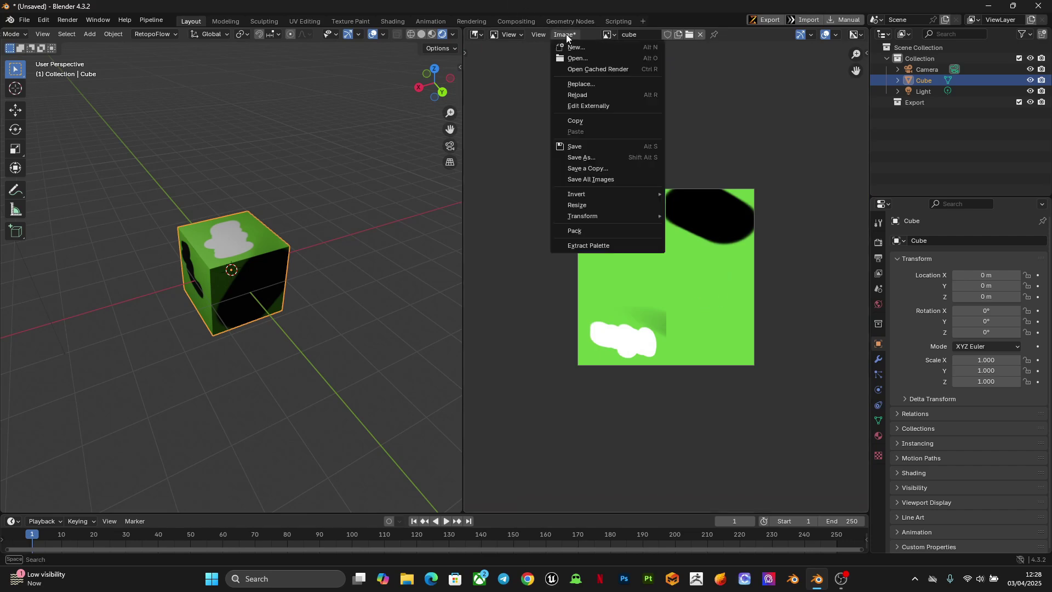
pyautogui.click(624, 158)
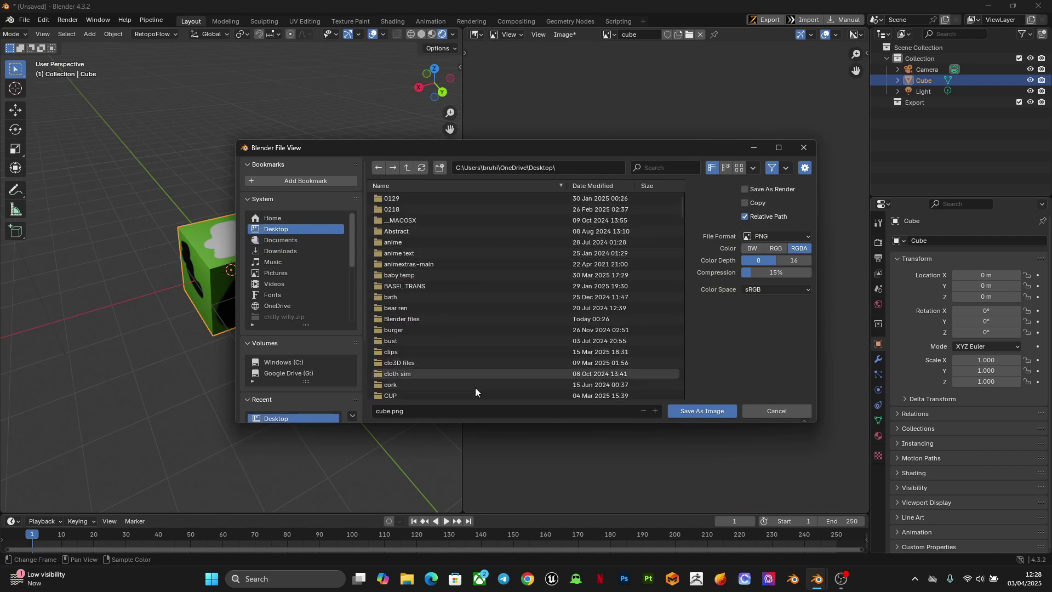
pyautogui.scroll(-5, 410, 258)
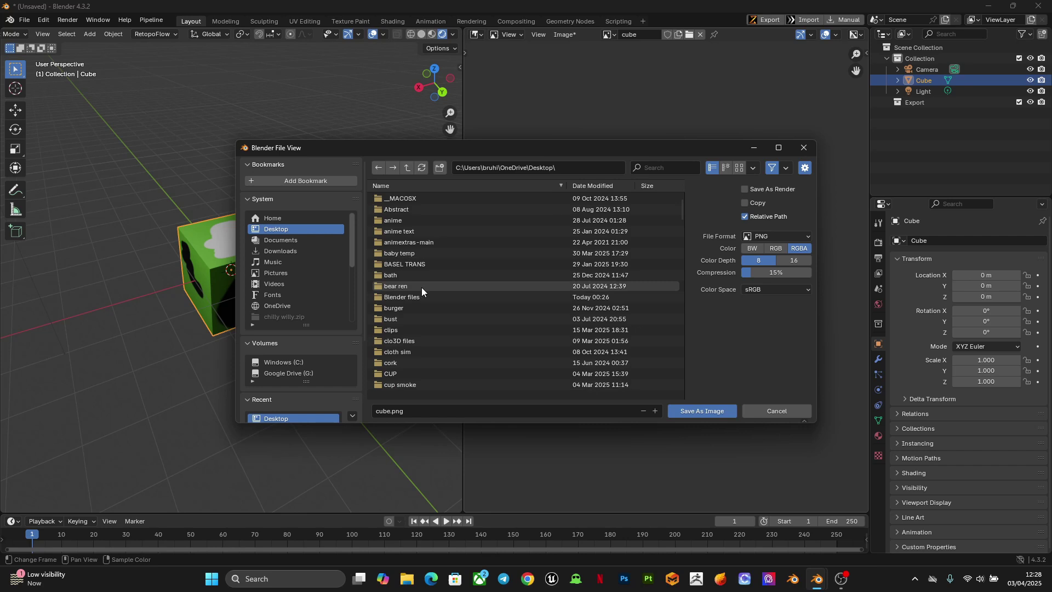
pyautogui.scroll(-5, 425, 301)
pyautogui.scroll(-5, 429, 317)
pyautogui.scroll(-5, 428, 316)
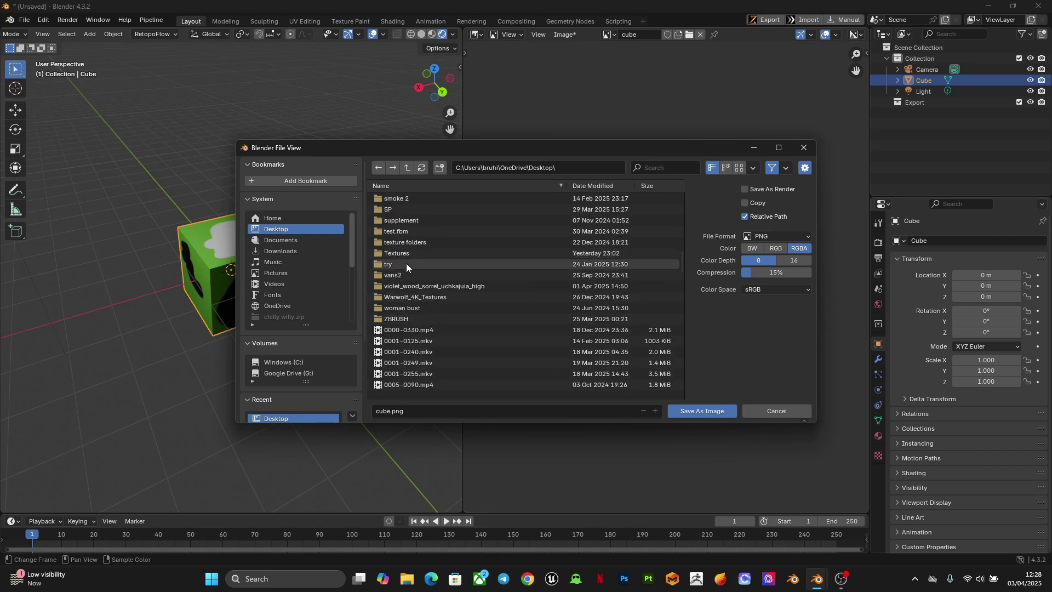
pyautogui.click(409, 242)
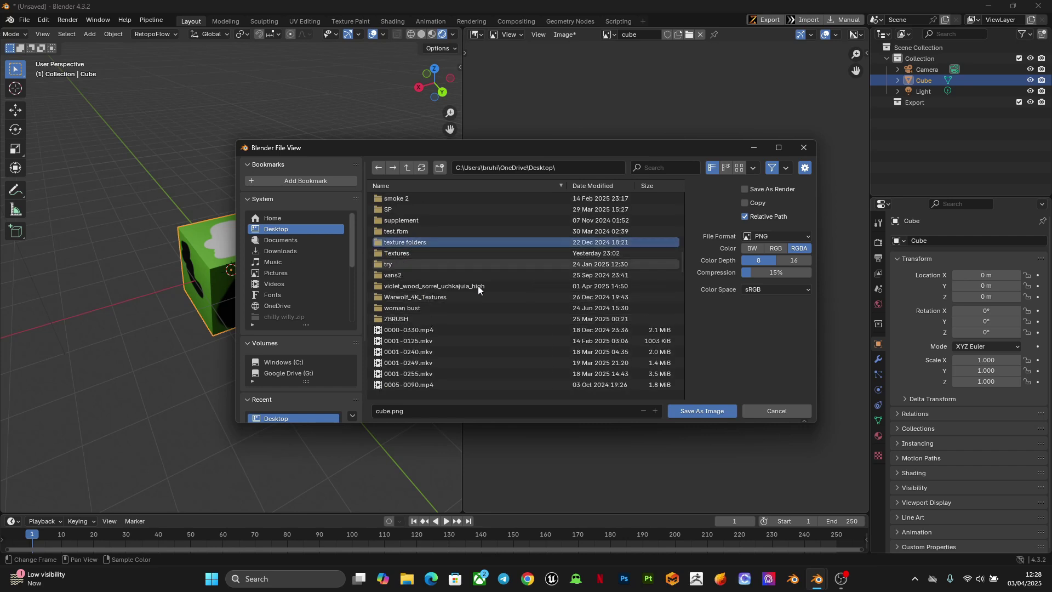
pyautogui.doubleClick(426, 241)
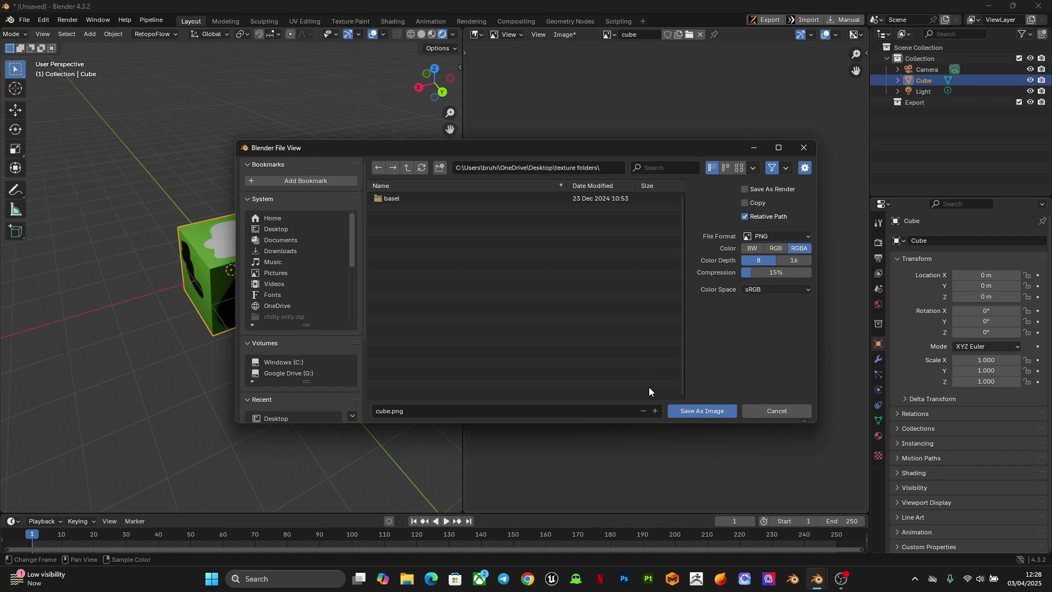
pyautogui.click(708, 412)
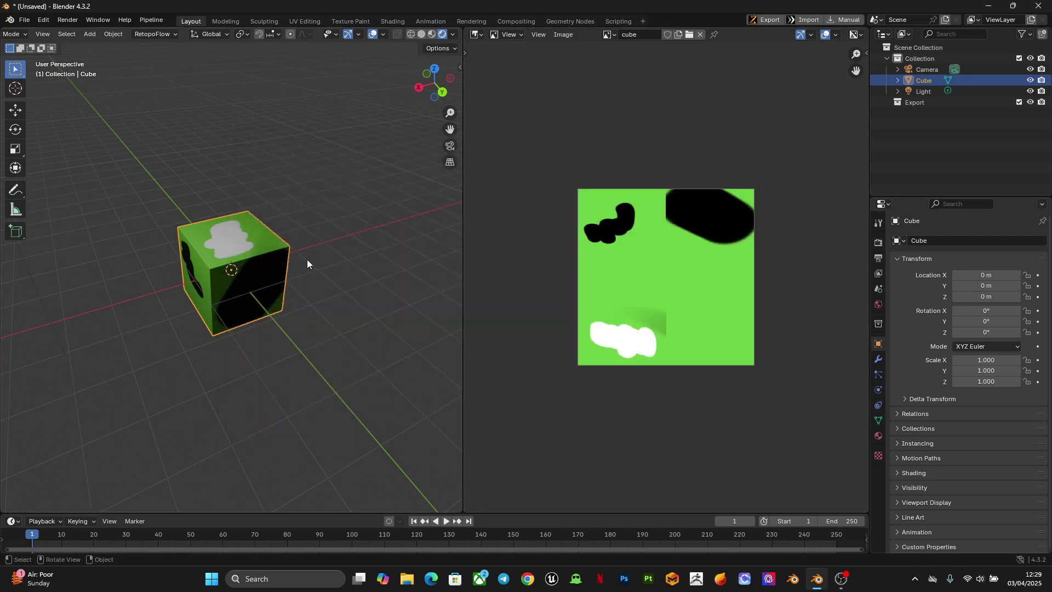